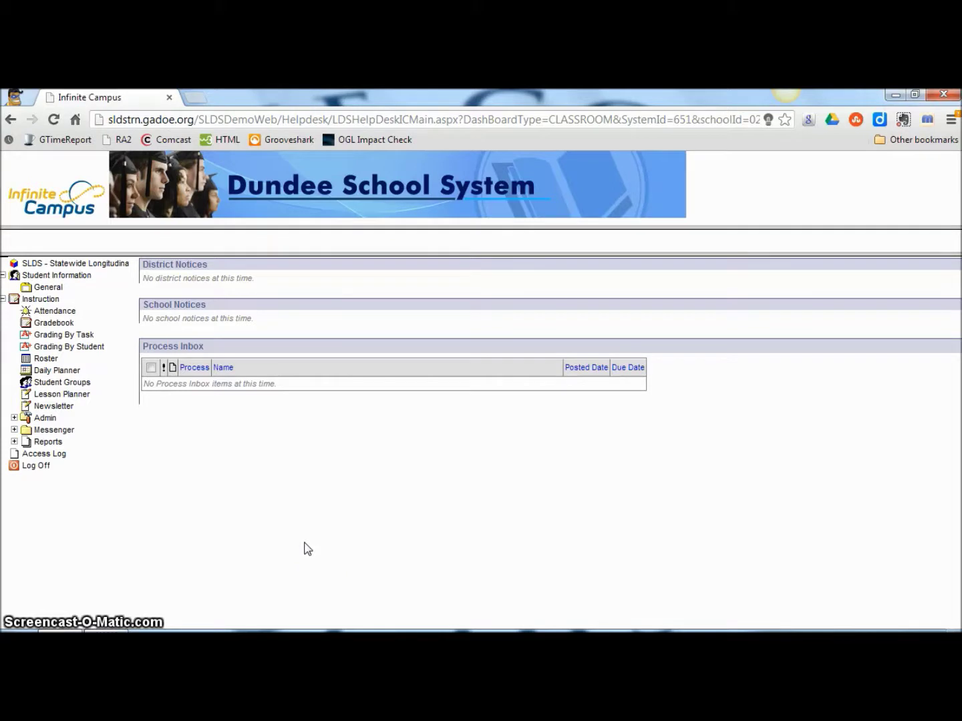
Open the Statewide Longitudinal Data System dashboard and display the standards and elements for Mathematics/Grade 8 - Section 208
{"action": "left_click", "coordinate": [307, 542]}
{"action": "left_click", "coordinate": [147, 510]}
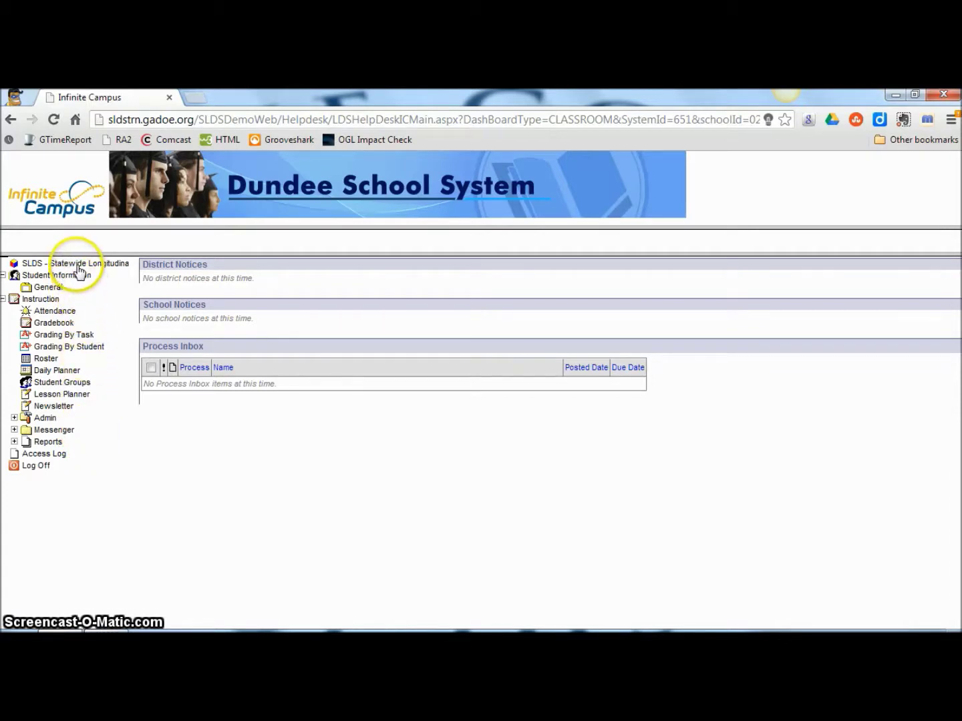
{"action": "left_click", "coordinate": [34, 265]}
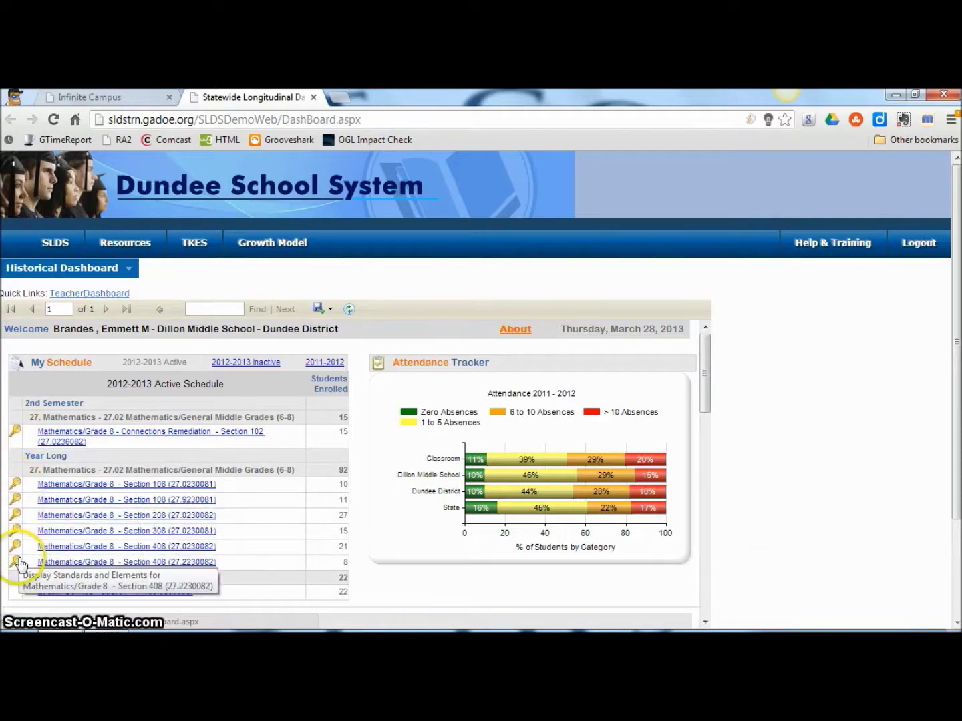
{"action": "left_click", "coordinate": [16, 517]}
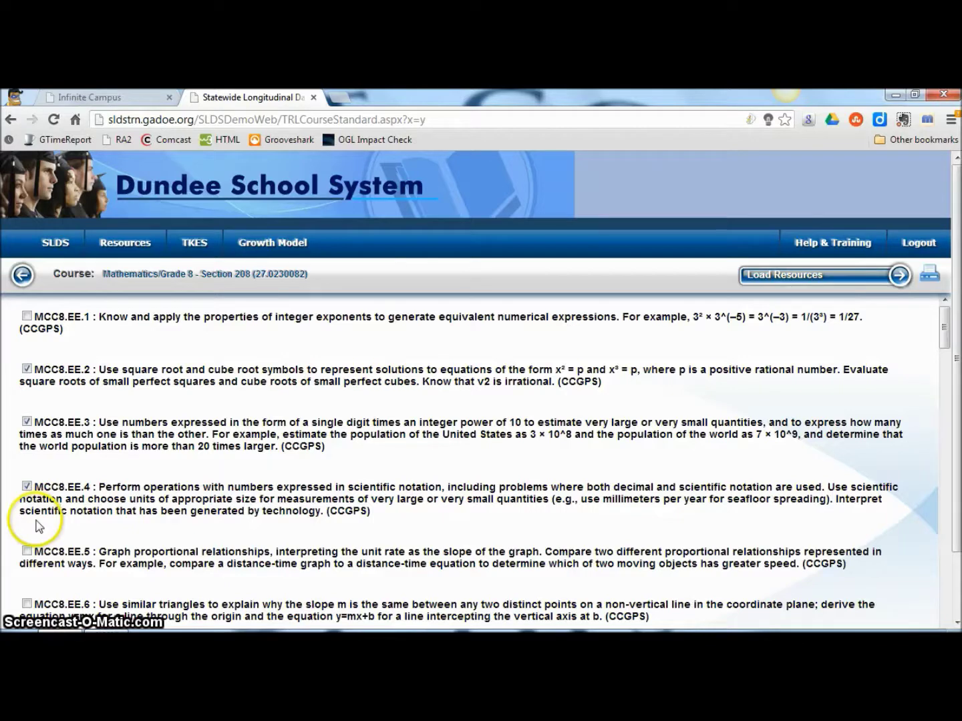
Select standards MCC8.EE.2 through MCC8.EE.5 for the course and load their matching resources
{"action": "left_click", "coordinate": [27, 486]}
{"action": "left_click", "coordinate": [26, 422]}
{"action": "left_click", "coordinate": [28, 486]}
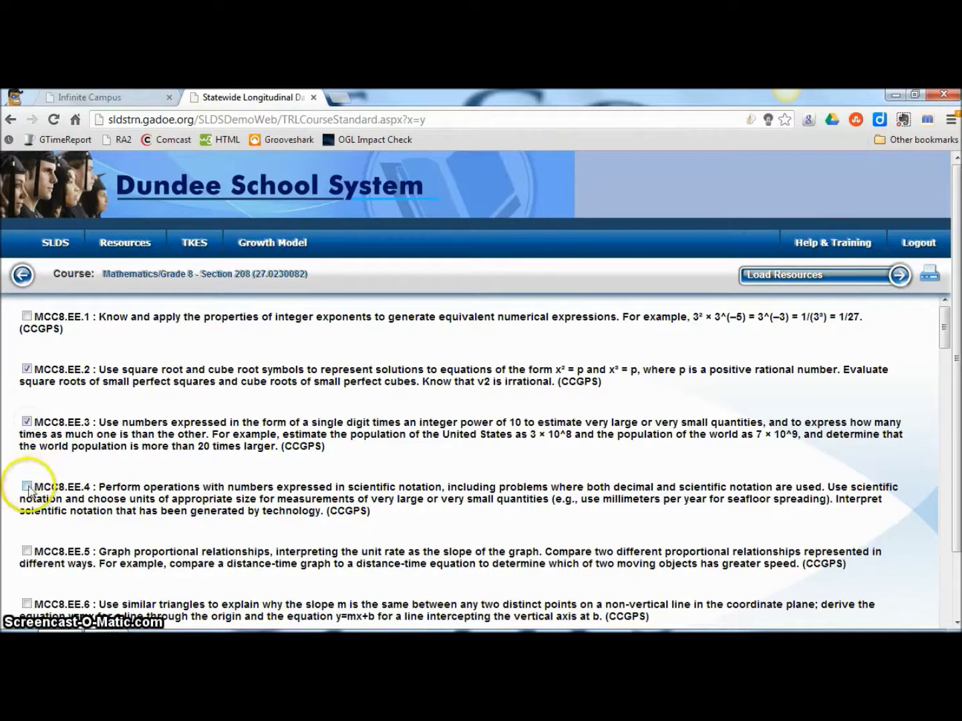
{"action": "left_click", "coordinate": [28, 550]}
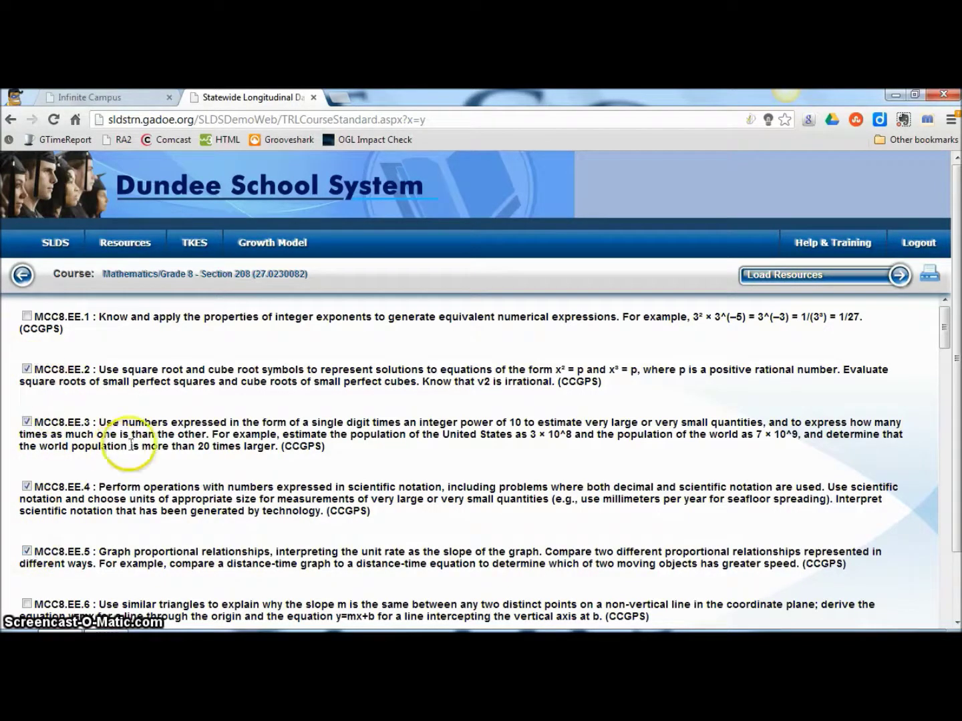
{"action": "left_click", "coordinate": [762, 275]}
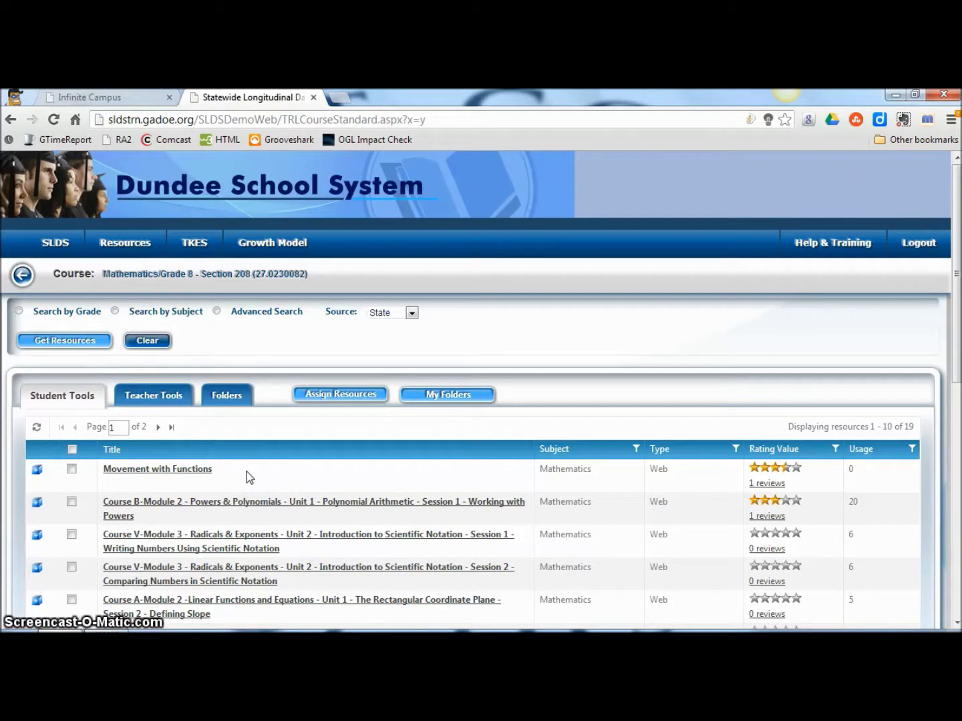
Look over the Teacher Tools resources for the selected standards, and return to the Student Tools resources
{"action": "left_click", "coordinate": [147, 400]}
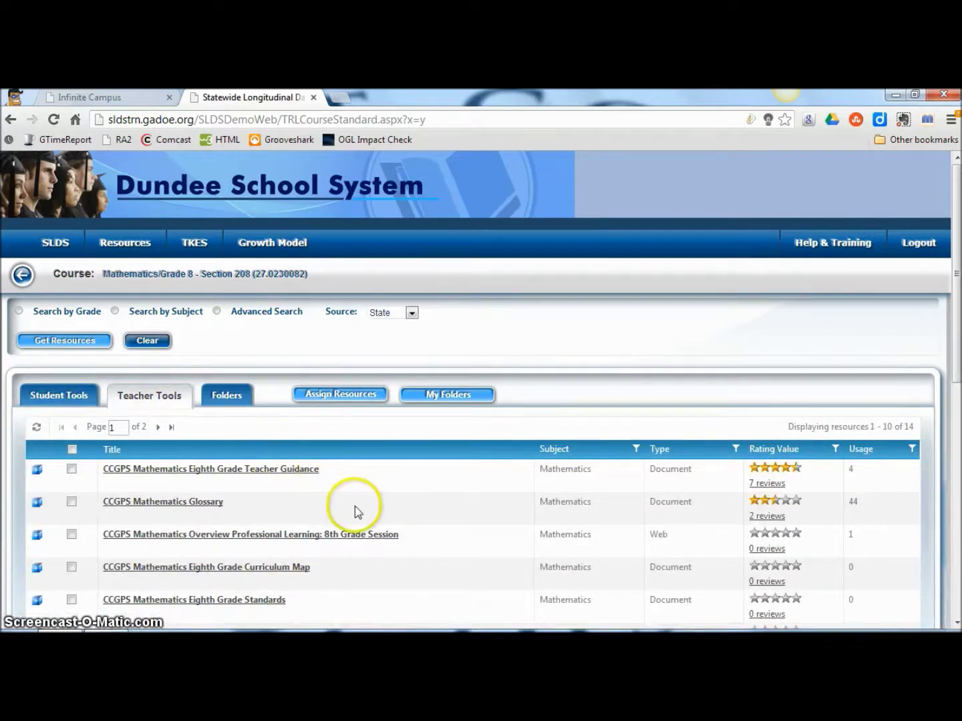
{"action": "left_click_drag", "start_coordinate": [955, 310], "coordinate": [956, 273]}
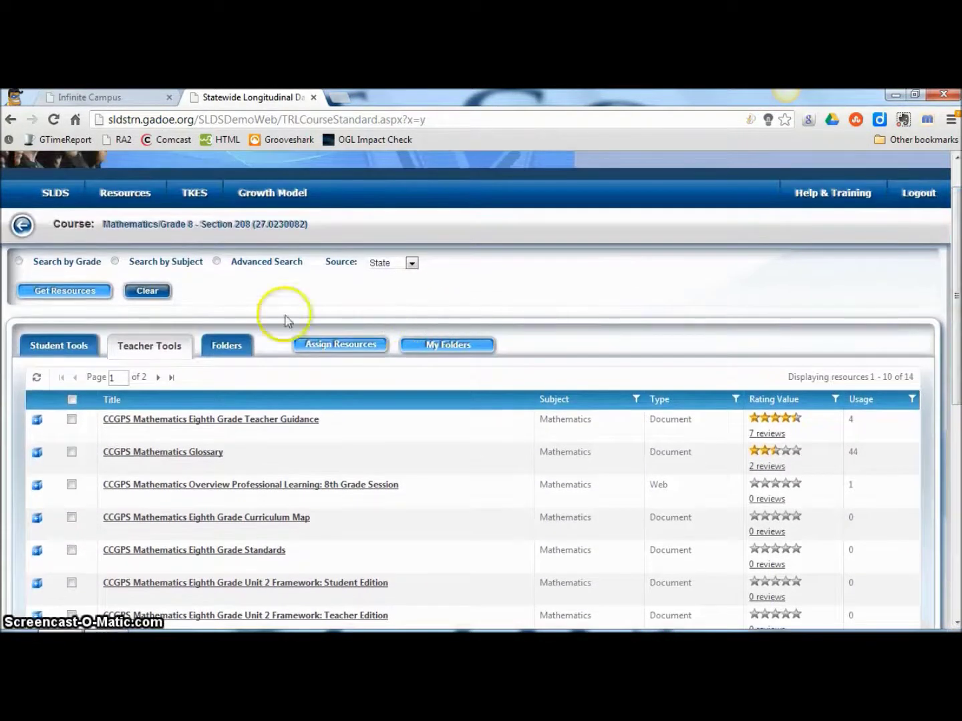
{"action": "left_click", "coordinate": [72, 346]}
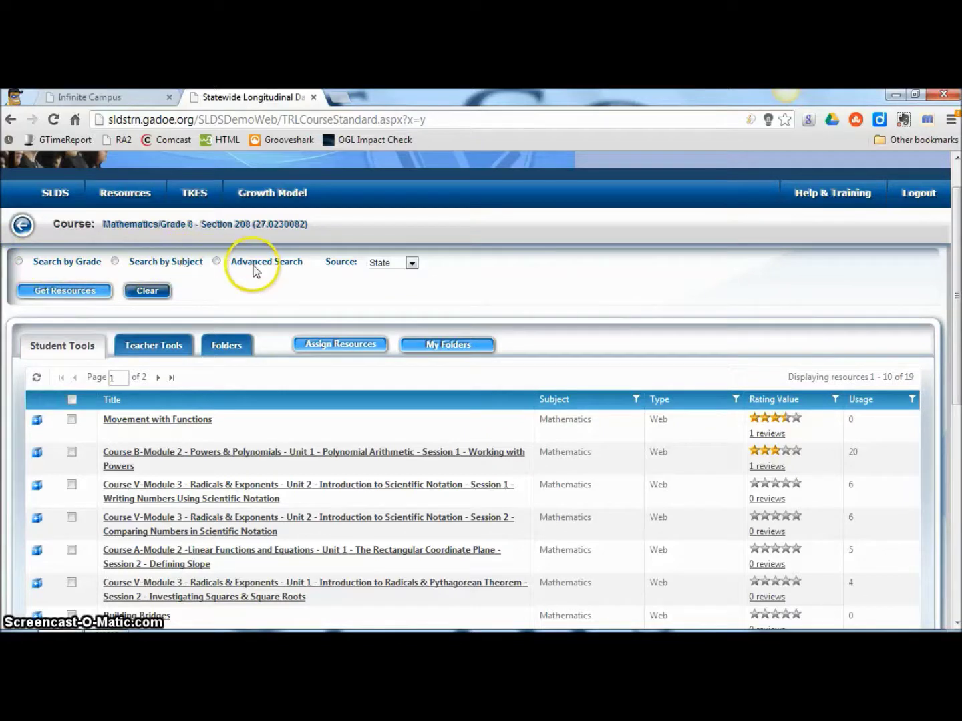
Search the state resources by grade for grade 8 Mathematics and look through the resulting list
{"action": "left_click", "coordinate": [19, 261]}
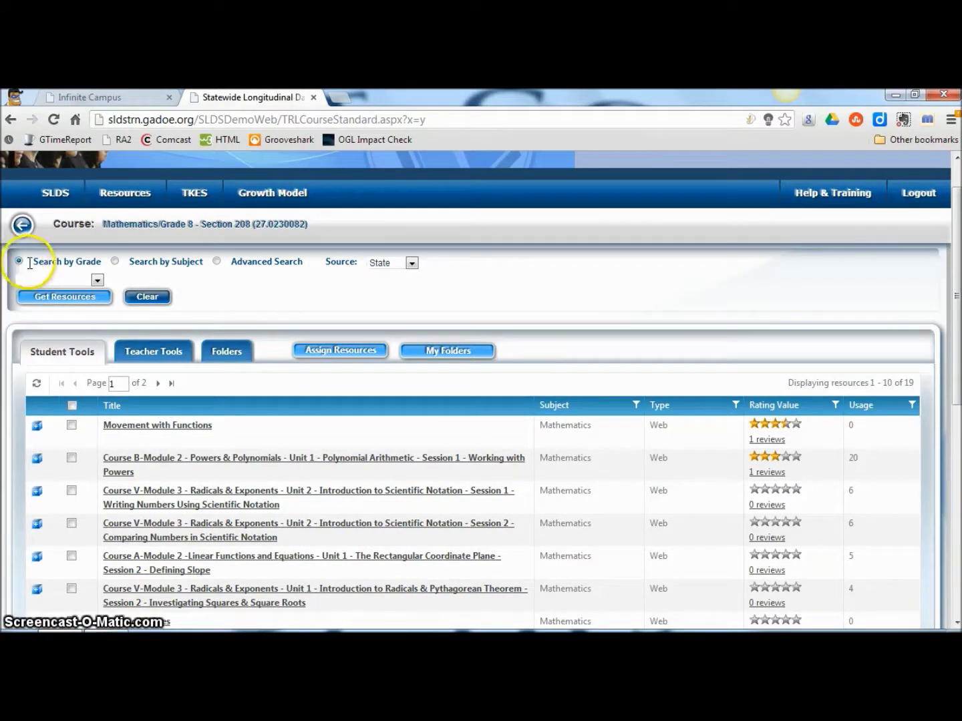
{"action": "left_click", "coordinate": [97, 281]}
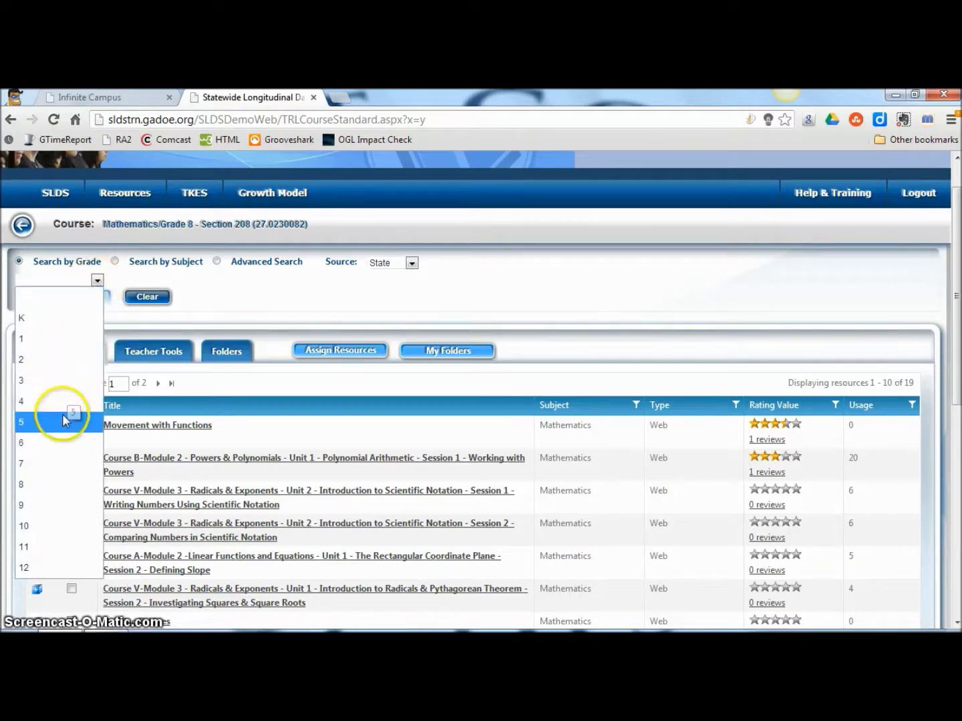
{"action": "left_click", "coordinate": [45, 489]}
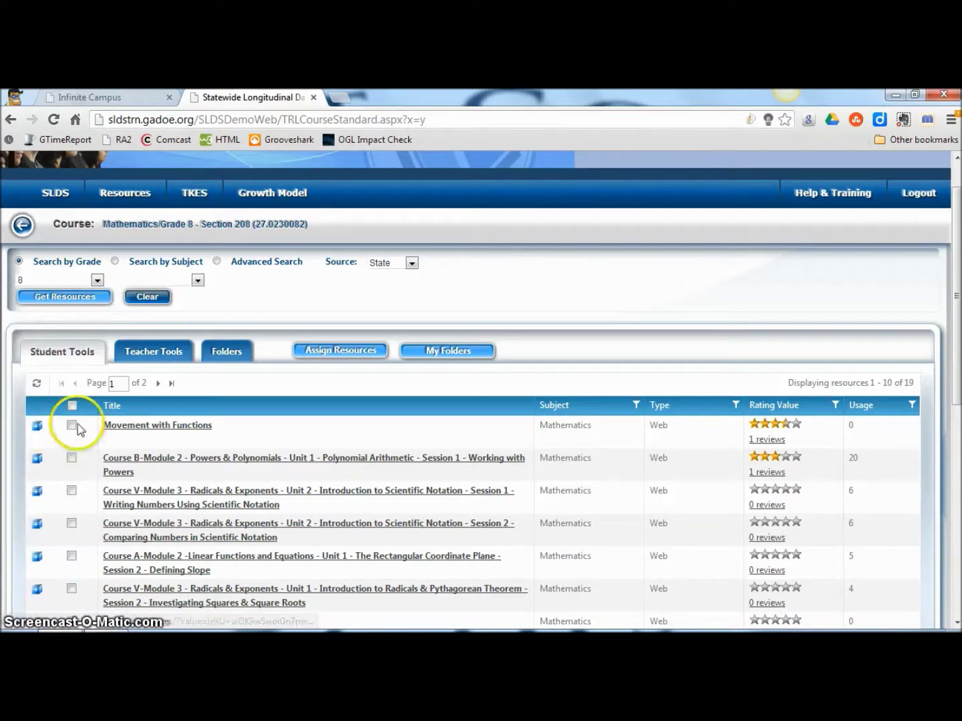
{"action": "left_click", "coordinate": [171, 280]}
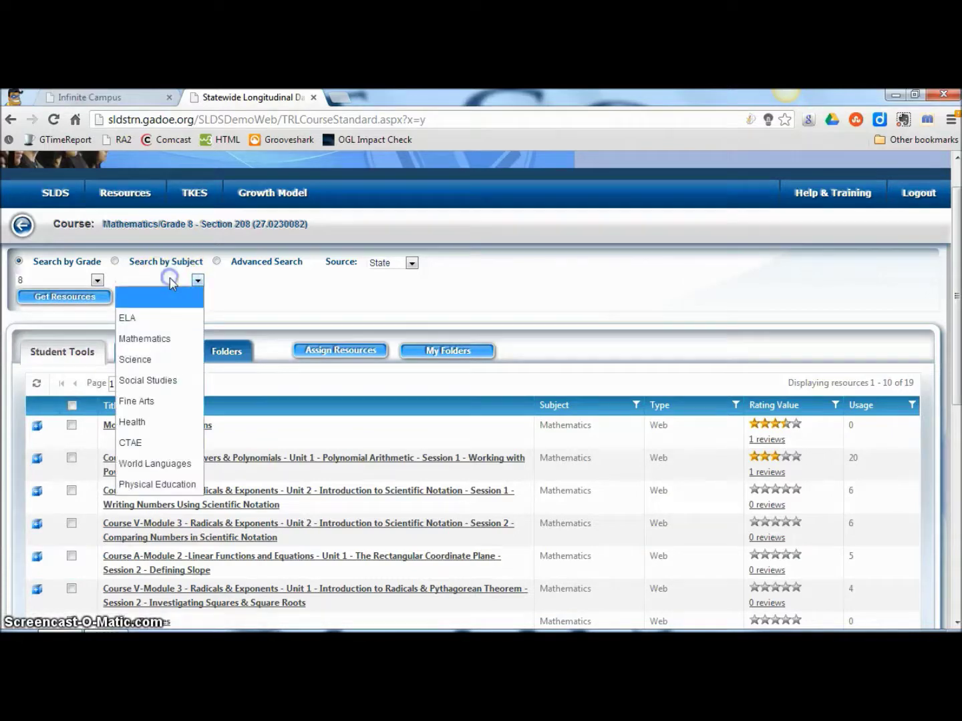
{"action": "left_click", "coordinate": [160, 338]}
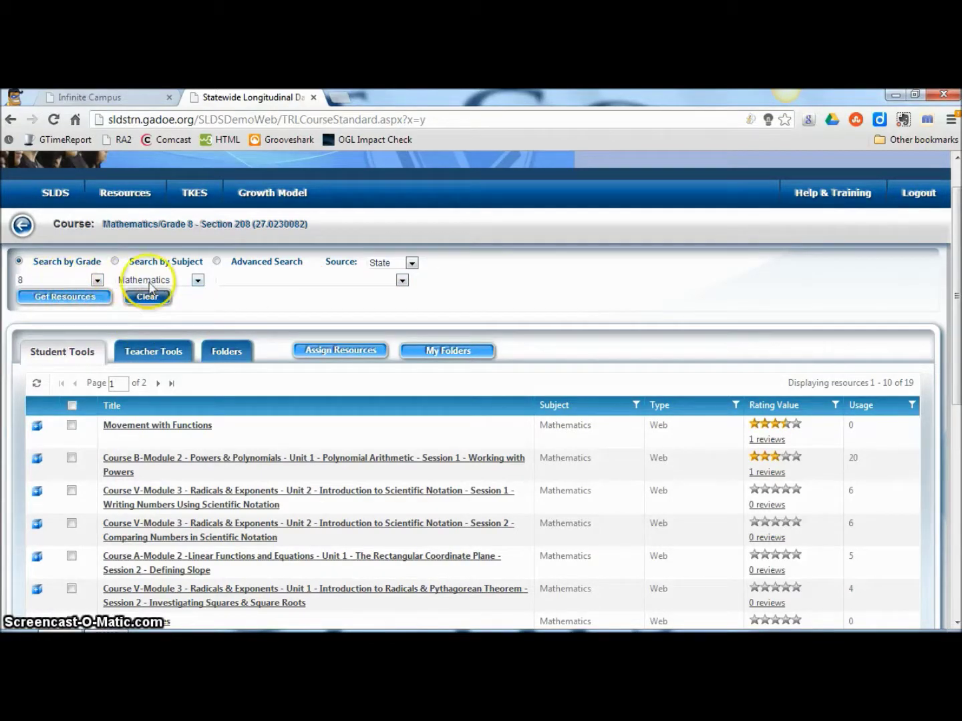
{"action": "left_click", "coordinate": [94, 294]}
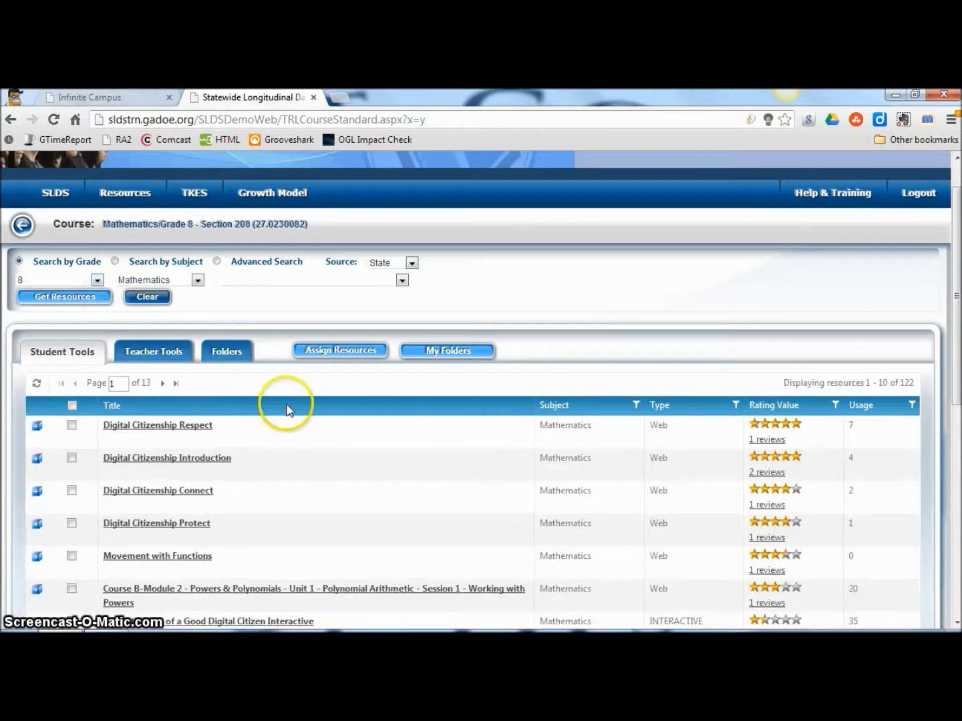
{"action": "scroll", "coordinate": [294, 438], "scroll_direction": "down", "scroll_amount": 3}
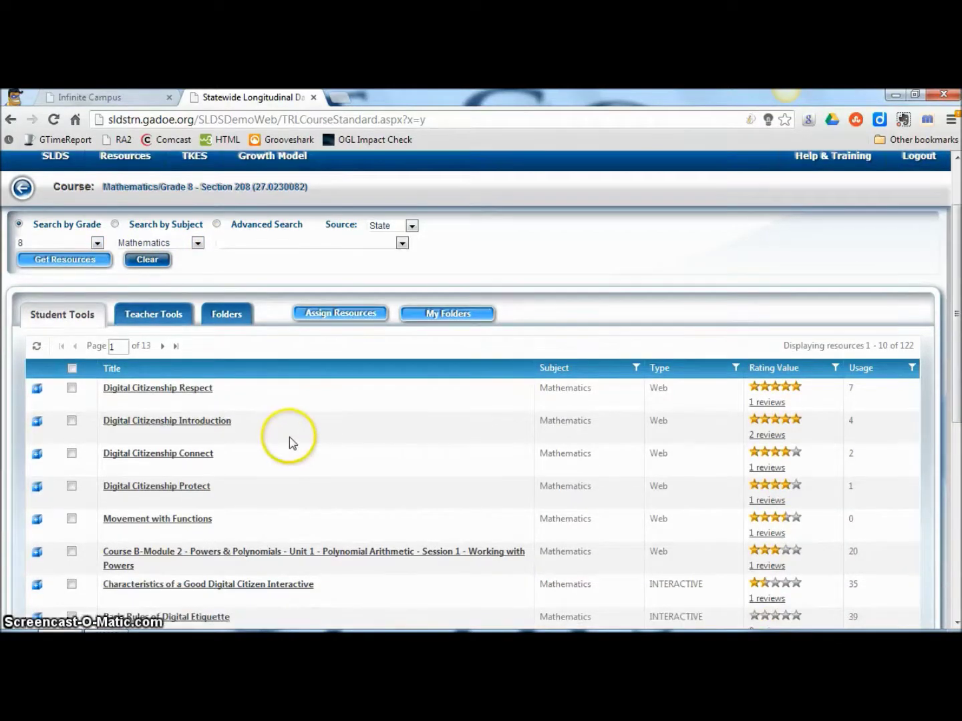
{"action": "scroll", "coordinate": [290, 446], "scroll_direction": "up", "scroll_amount": 3}
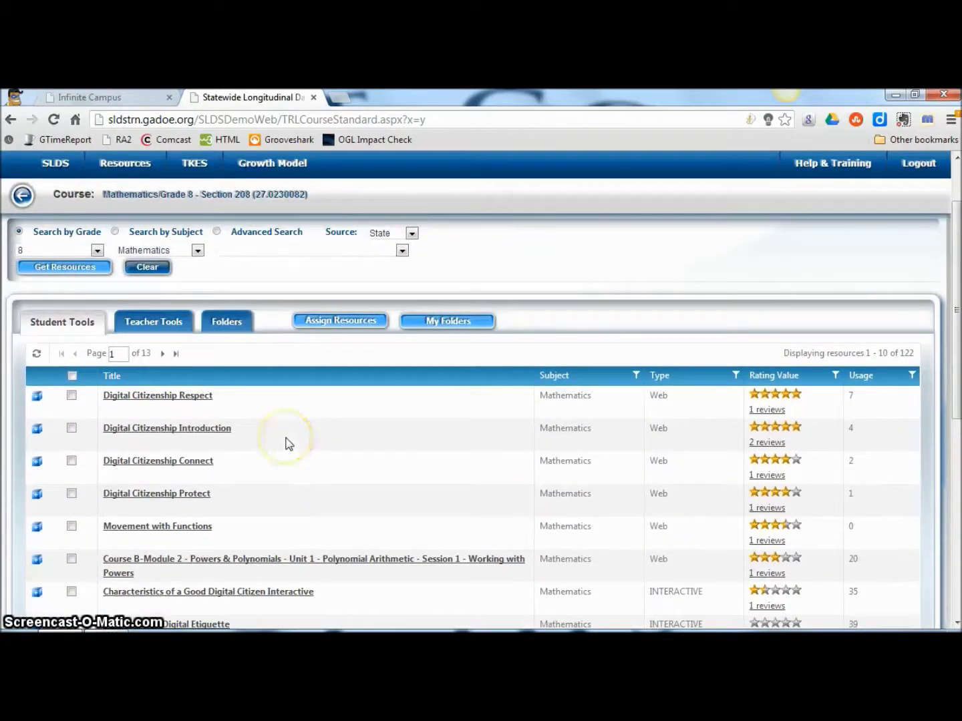
Run an advanced search for resources with Eduplace as the Publisher/Host
{"action": "left_click", "coordinate": [216, 232]}
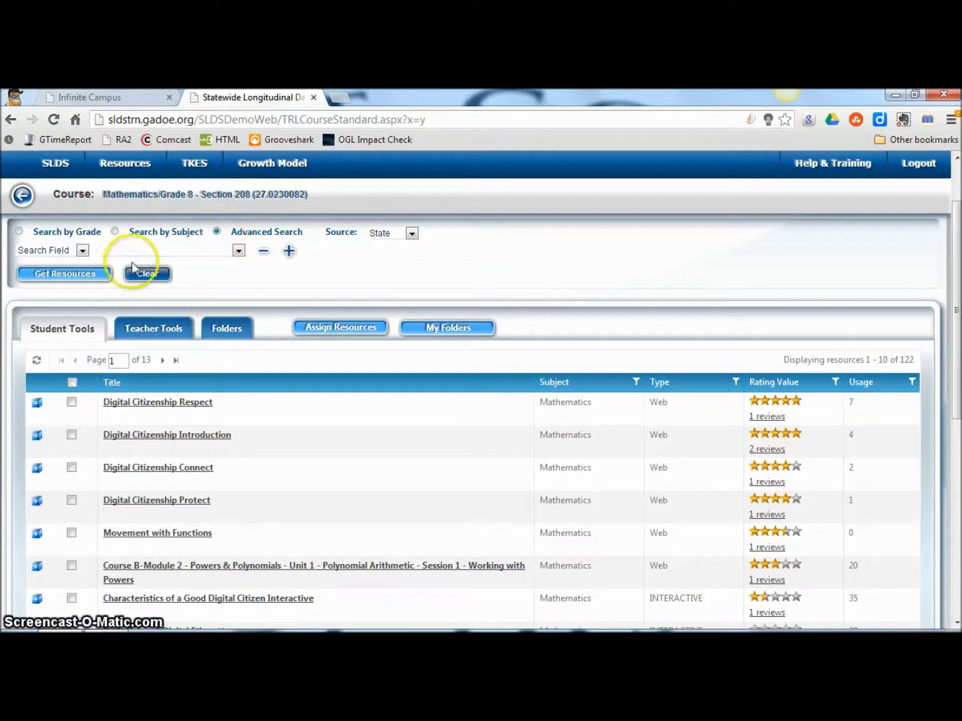
{"action": "left_click", "coordinate": [83, 252]}
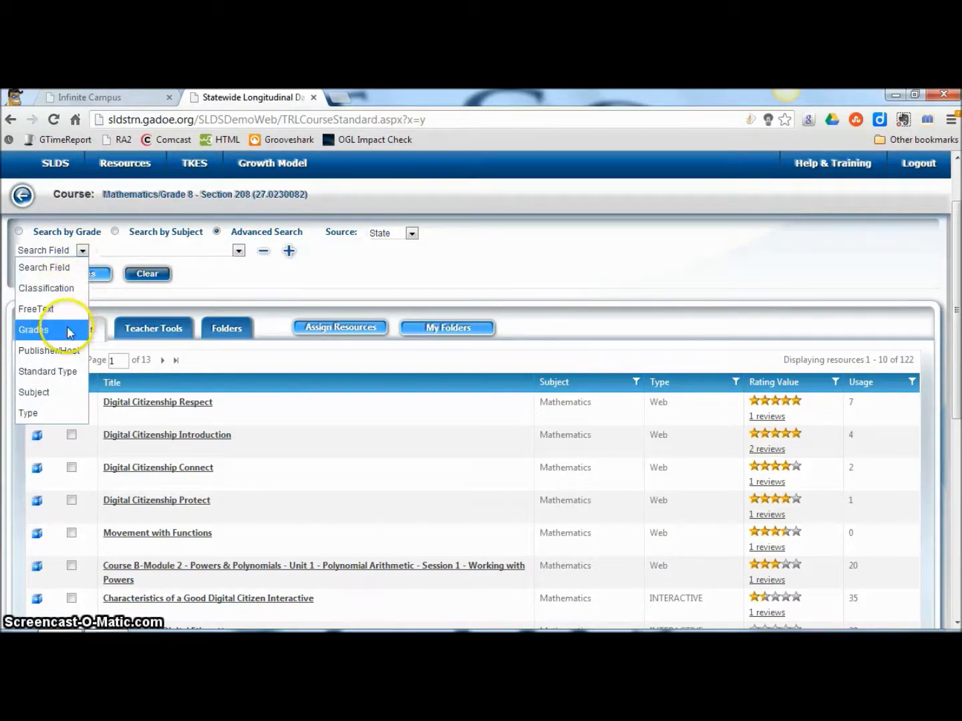
{"action": "left_click", "coordinate": [42, 354]}
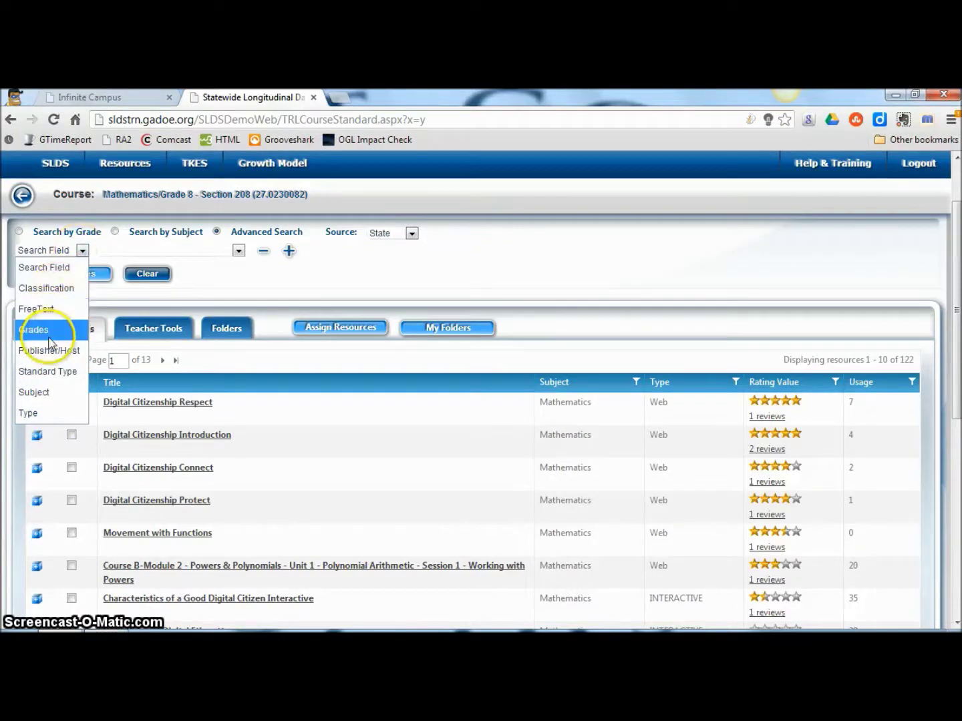
{"action": "left_click", "coordinate": [48, 352]}
{"action": "left_click", "coordinate": [237, 250]}
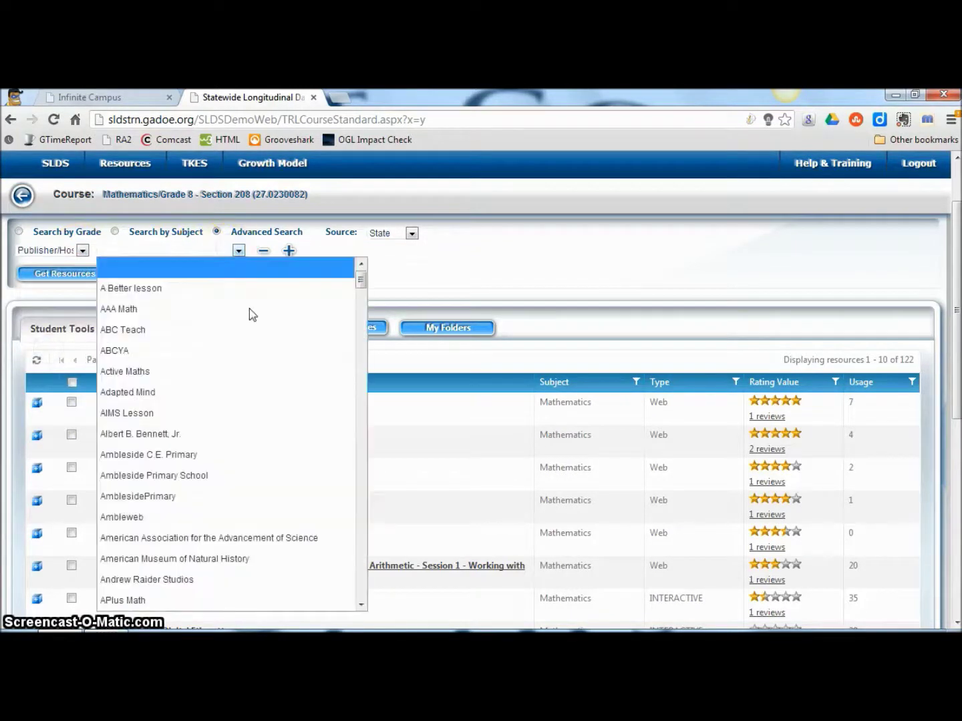
{"action": "left_click_drag", "start_coordinate": [360, 286], "coordinate": [355, 347]}
{"action": "left_click", "coordinate": [205, 373]}
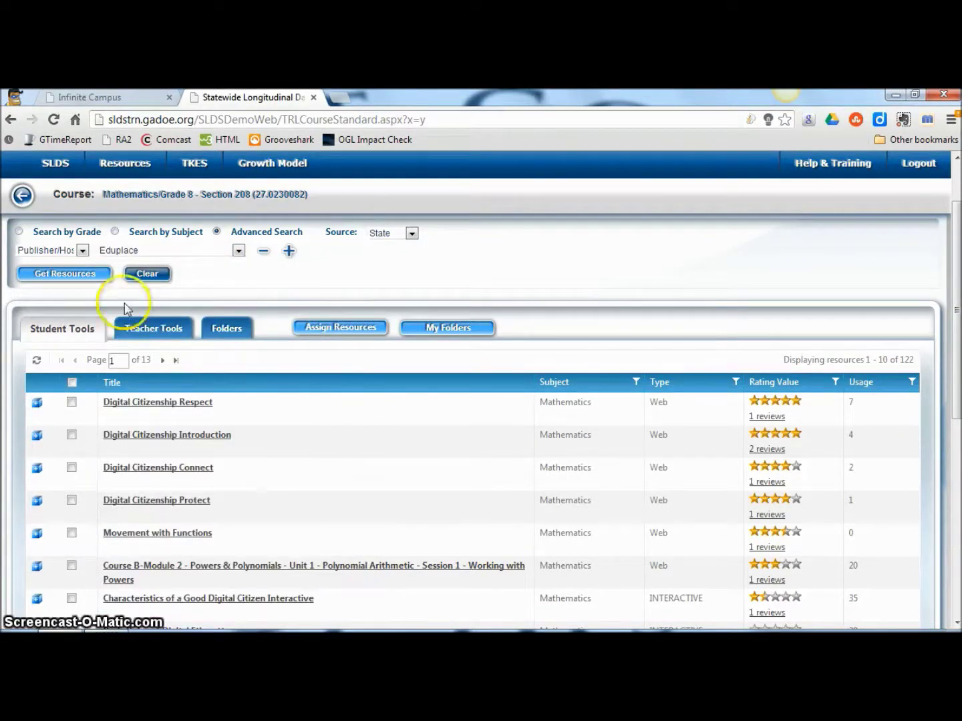
{"action": "left_click", "coordinate": [66, 274]}
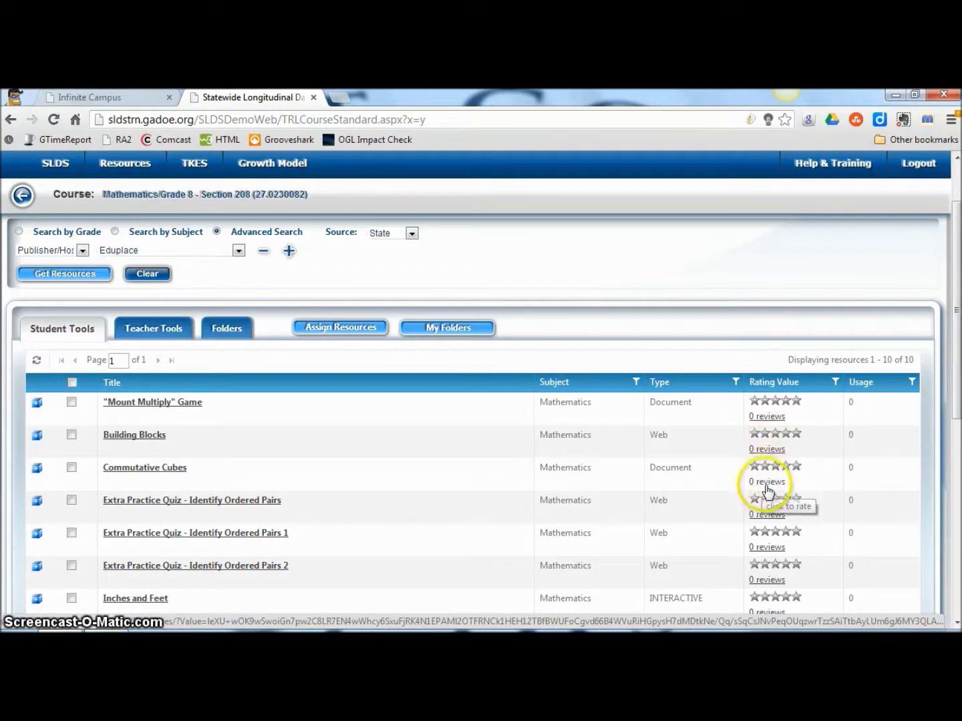
View the Eduplace resources under Teacher Tools, and go back to those under Student Tools
{"action": "left_click", "coordinate": [155, 334]}
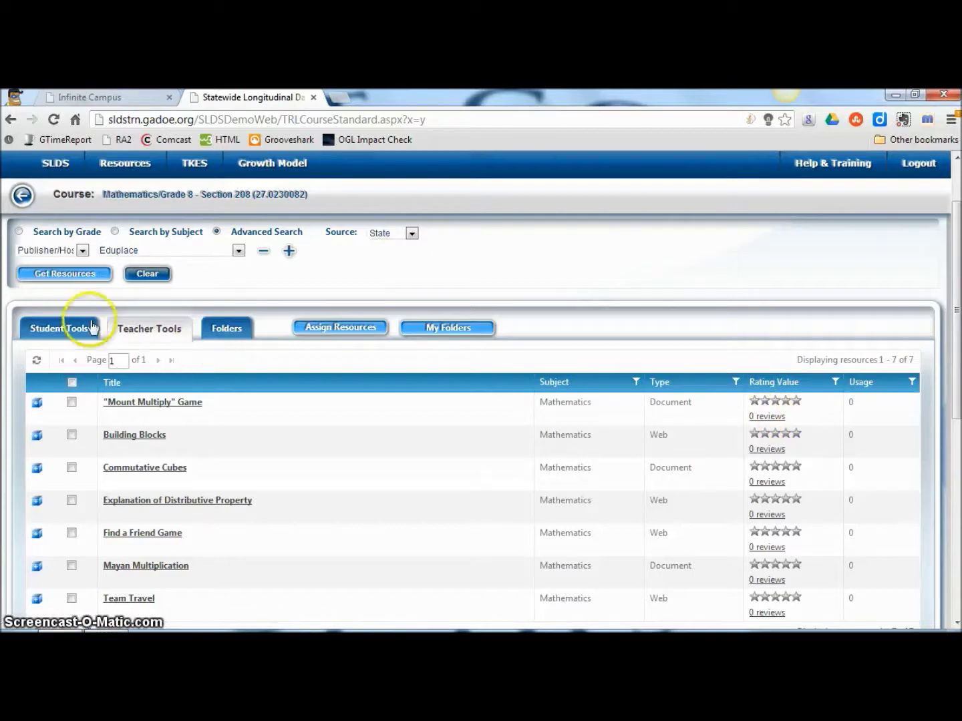
{"action": "left_click", "coordinate": [64, 328]}
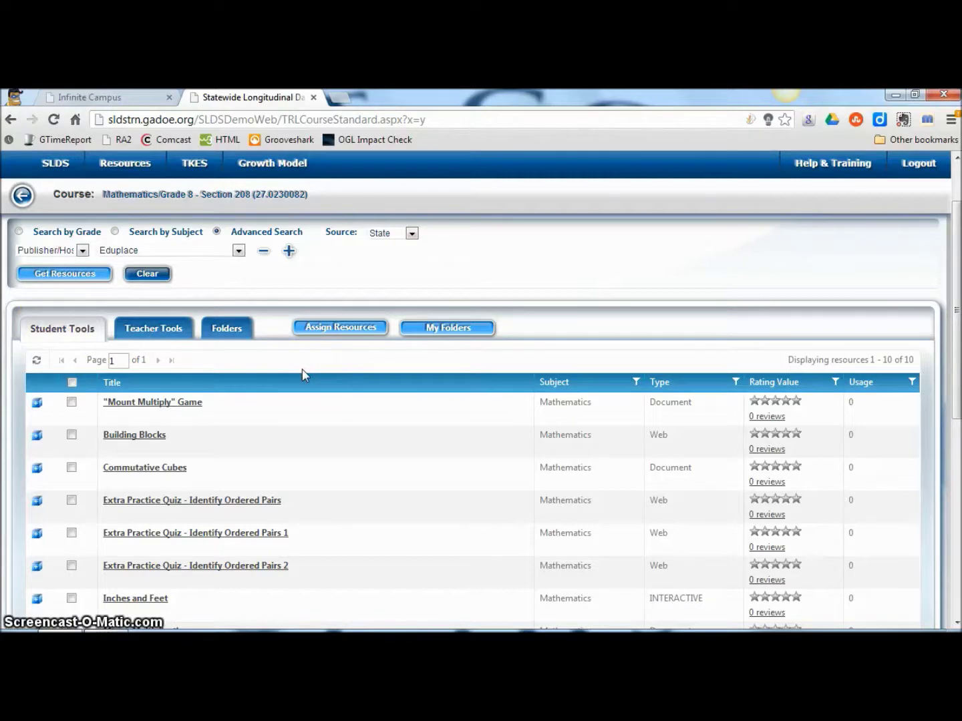
{"action": "left_click", "coordinate": [298, 465]}
{"action": "left_click", "coordinate": [298, 467]}
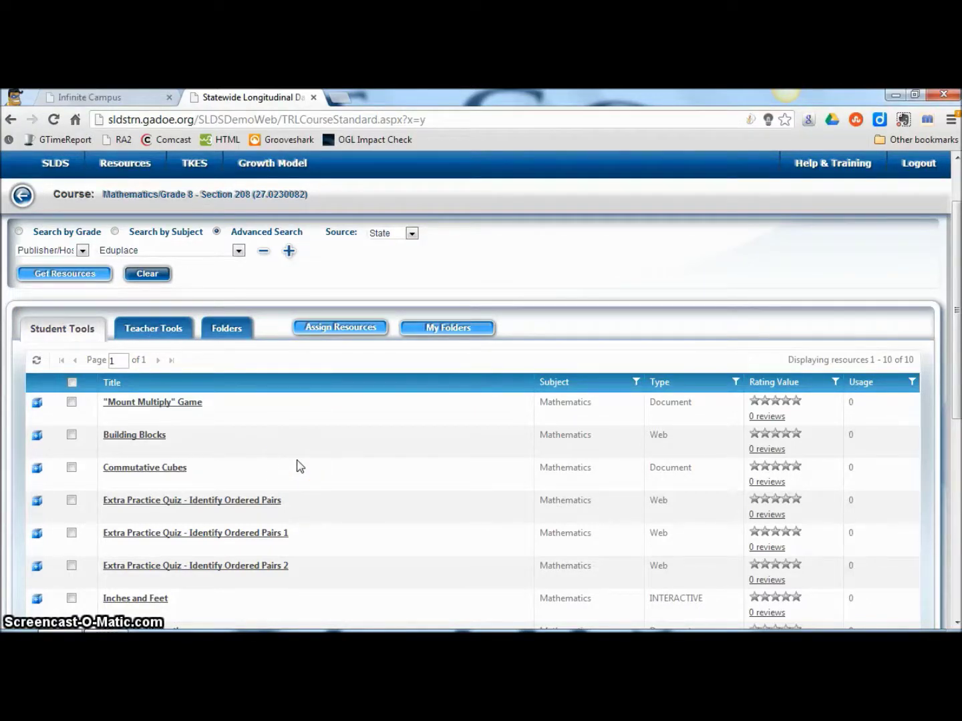
{"action": "left_click", "coordinate": [303, 442]}
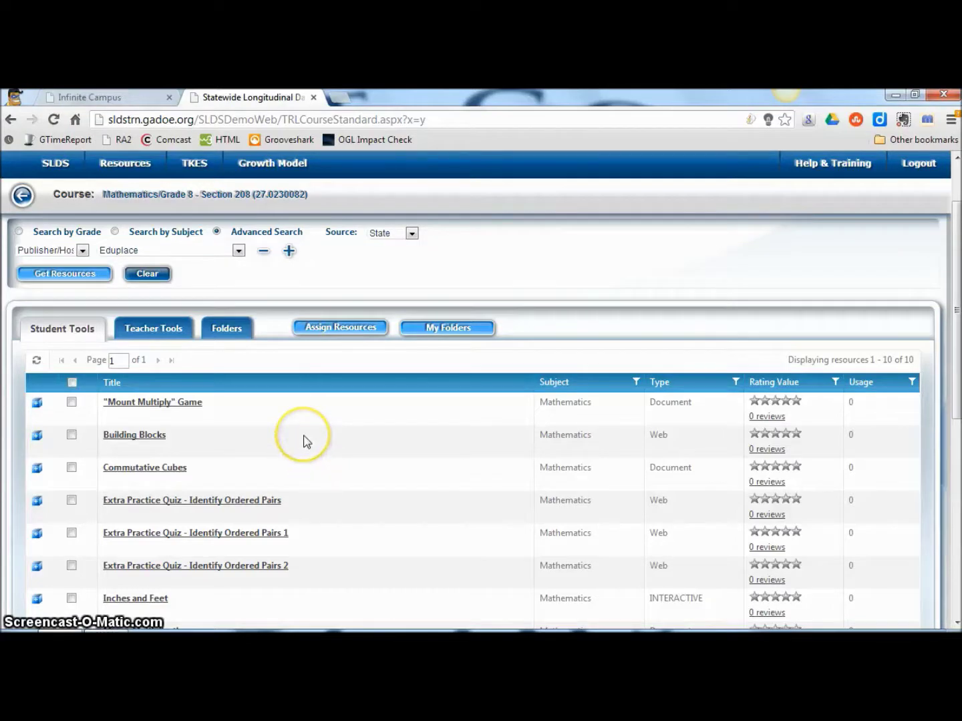